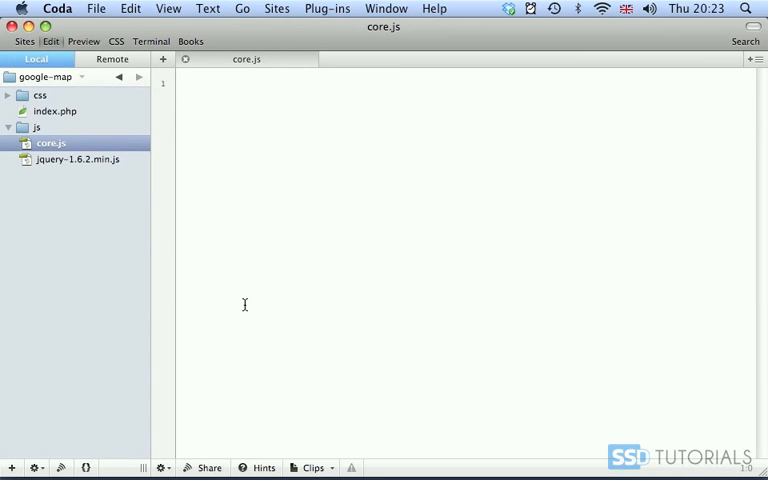
{"action": "type", "text": "$(document"}
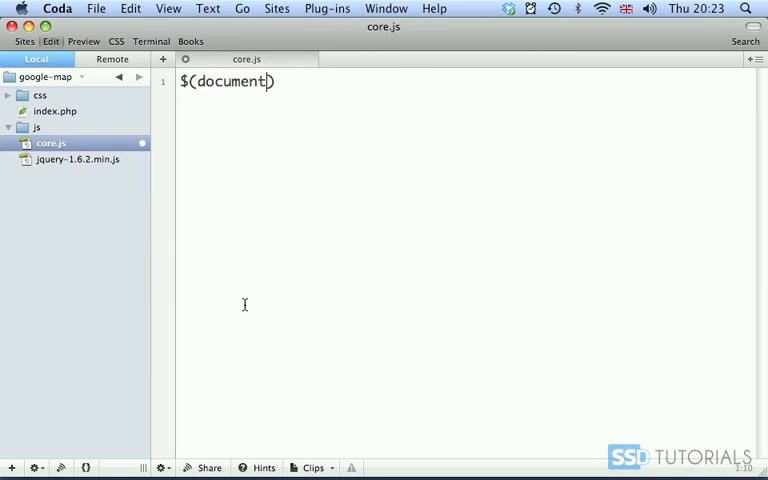
Step: Write the $(document).ready(function() { }); wrapper and move onto its indented inner line
{"action": "key", "text": "Right"}
{"action": "type", "text": ".ready("}
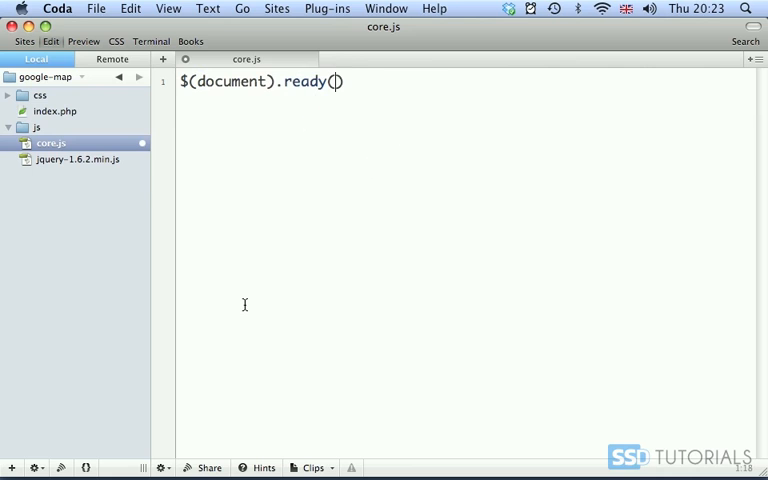
{"action": "type", "text": "function() "}
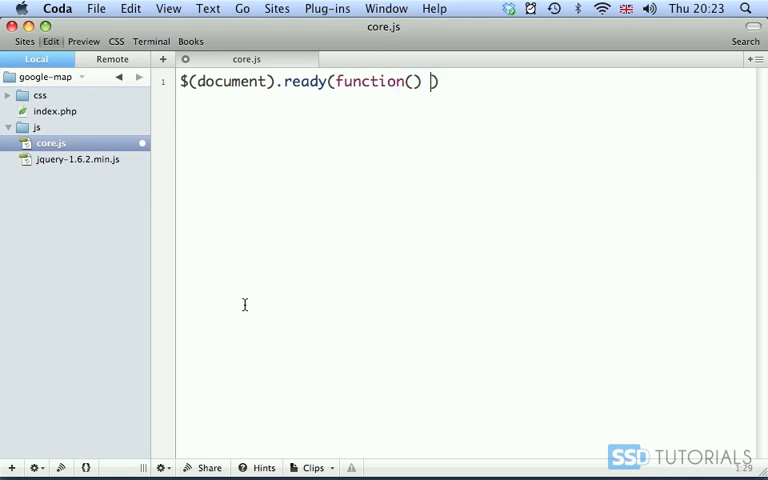
{"action": "type", "text": "{"}
{"action": "key", "text": "Return"}
{"action": "key", "text": "Right"}
{"action": "type", "text": ";"}
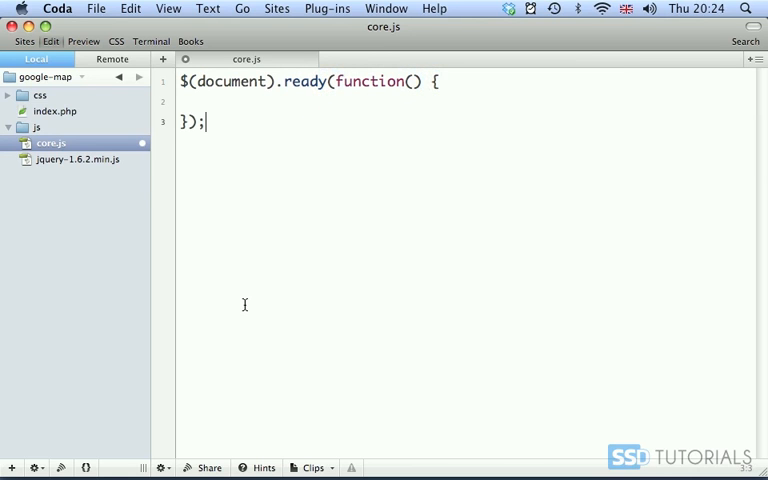
{"action": "key", "text": "Up"}
{"action": "key", "text": "Return"}
{"action": "key", "text": "Tab"}
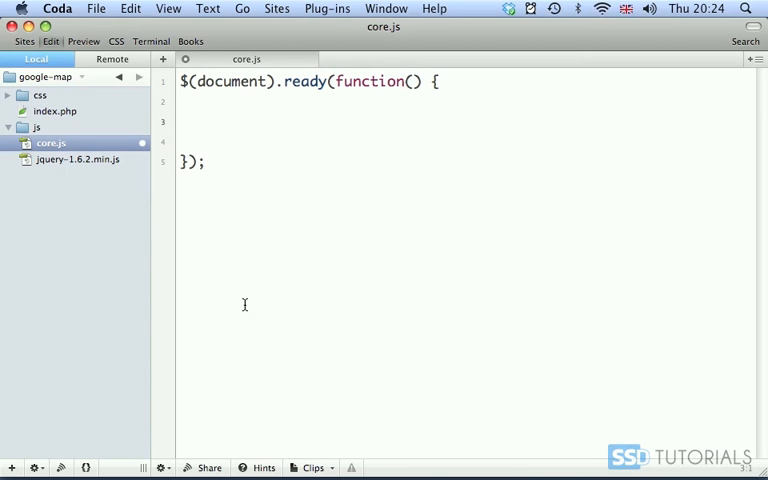
{"action": "type", "text": "$('#"}
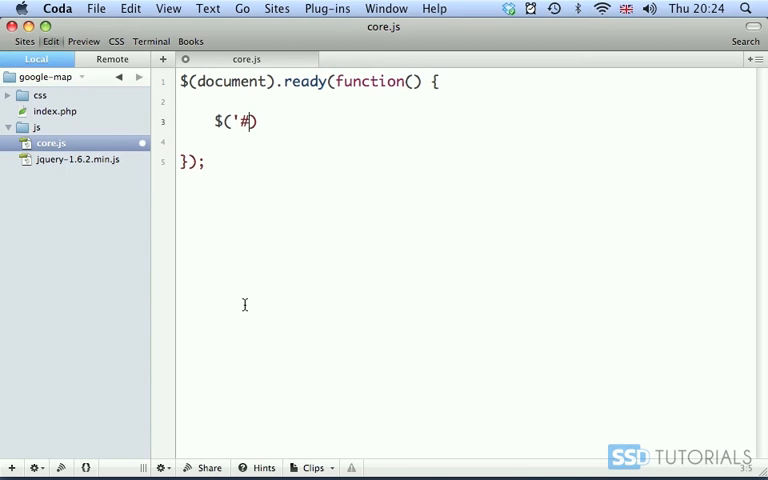
{"action": "type", "text": "form_map"}
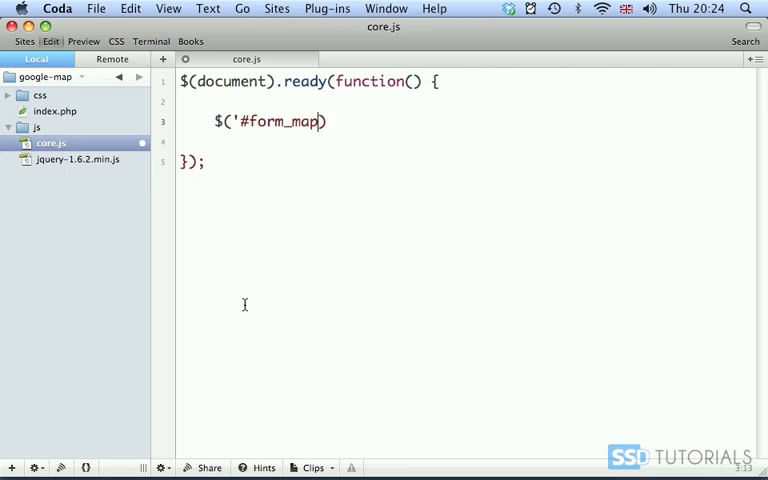
{"action": "type", "text": "'"}
Step: Add an empty $('#form_map').submit(function() { }); handler inside the ready block
{"action": "key", "text": "Right"}
{"action": "type", "text": ".sub"}
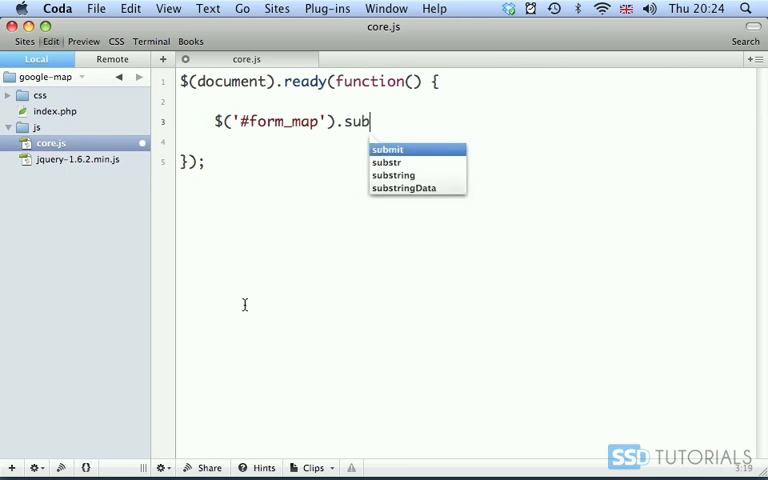
{"action": "type", "text": "mit("}
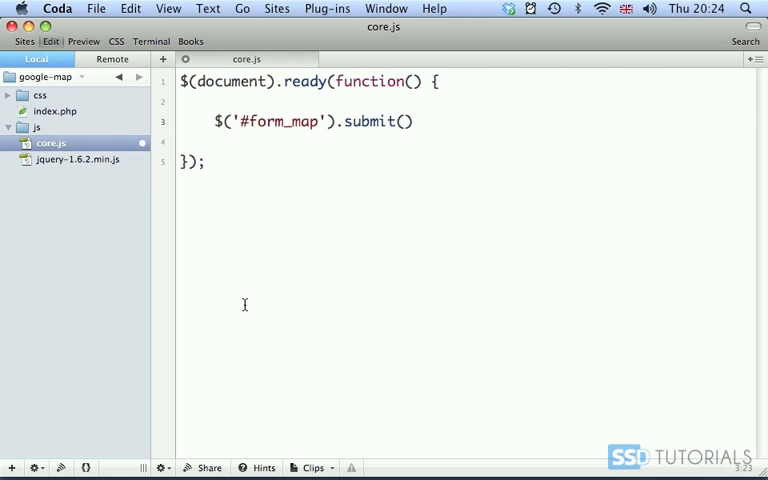
{"action": "type", "text": "function("}
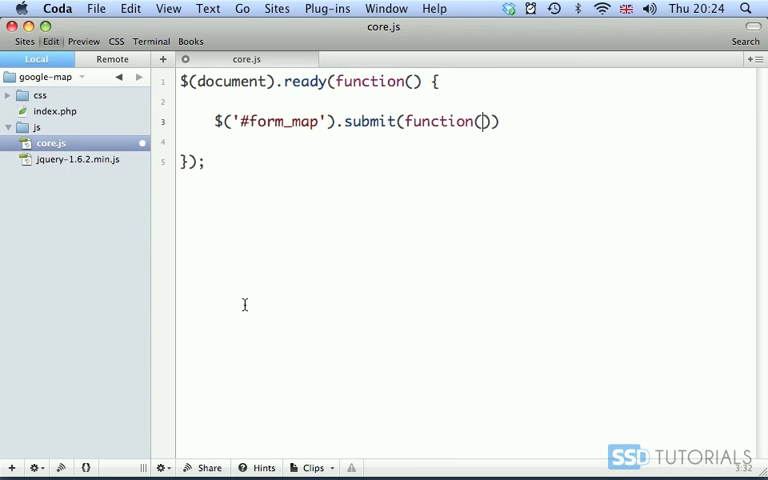
{"action": "key", "text": "Right"}
{"action": "type", "text": "{"}
{"action": "key", "text": "Return"}
{"action": "key", "text": "Return"}
{"action": "key", "text": "Tab"}
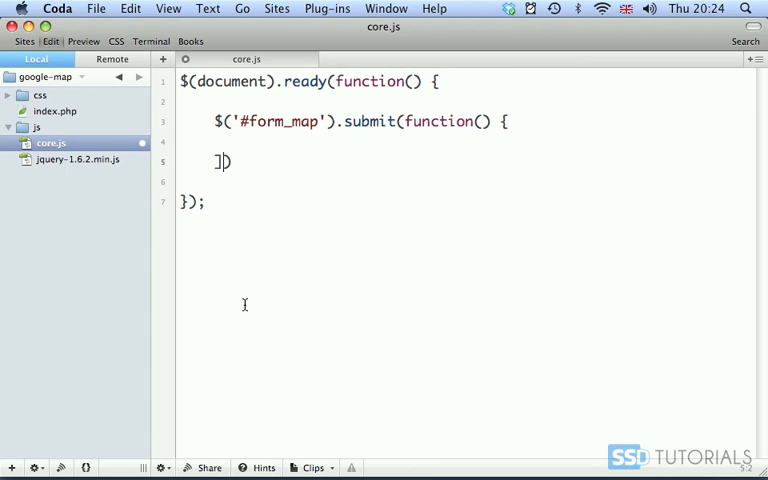
{"action": "key", "text": "BackSpace"}
{"action": "type", "text": "}"}
{"action": "key", "text": "Right"}
{"action": "type", "text": ";"}
{"action": "key", "text": "Up"}
{"action": "key", "text": "Tab"}
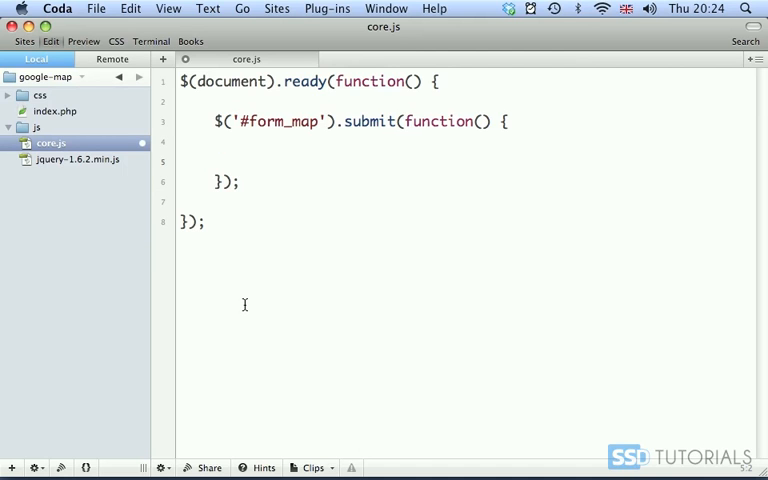
Step: Inside the submit handler add return false; and above it var pc = $('#post_code').val();
{"action": "key", "text": "Return"}
{"action": "key", "text": "Tab"}
{"action": "type", "text": "re"}
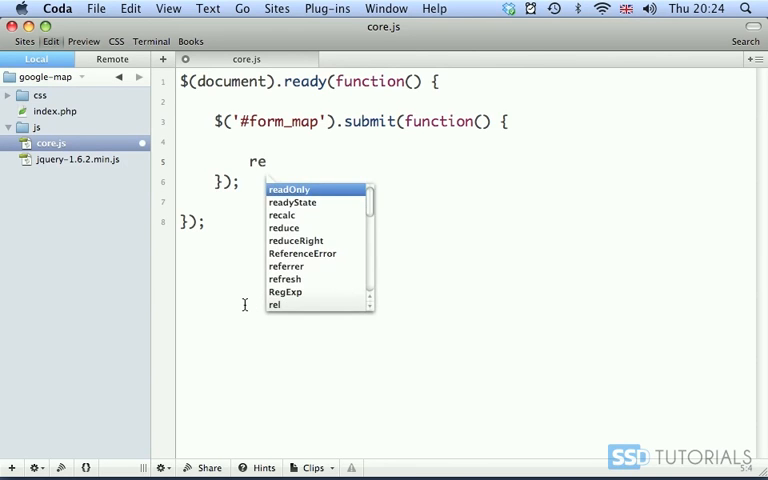
{"action": "type", "text": "turn fal"}
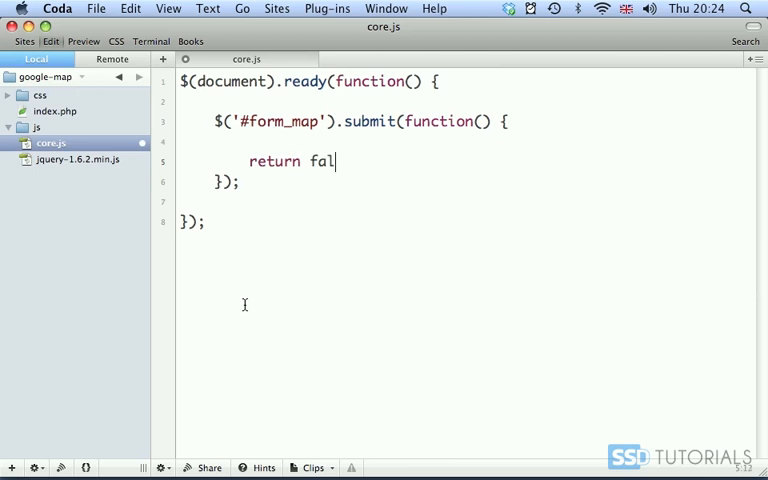
{"action": "type", "text": "se;"}
{"action": "key", "text": "Up"}
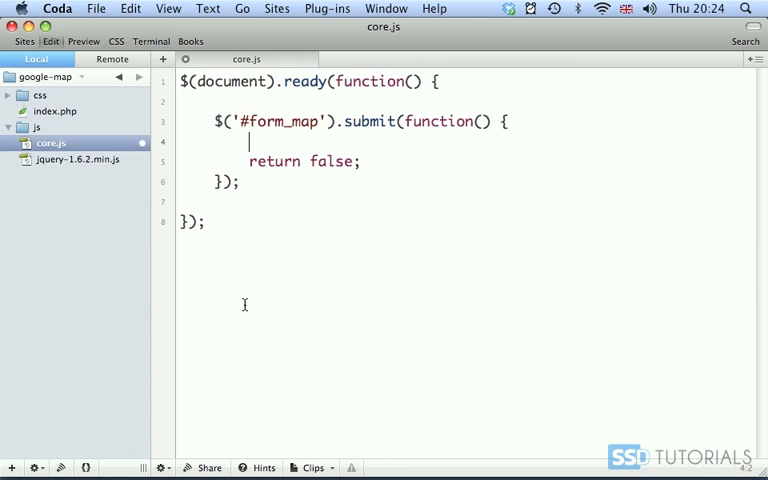
{"action": "type", "text": "var "}
{"action": "type", "text": "pc = "}
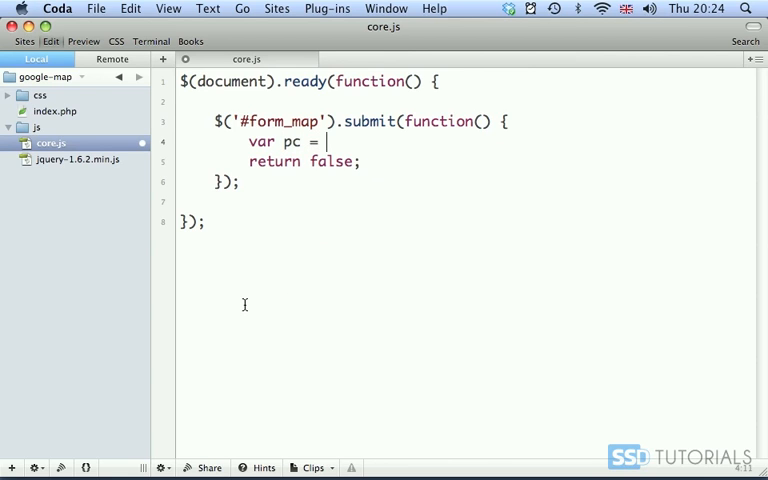
{"action": "type", "text": "$("}
{"action": "type", "text": "'#p"}
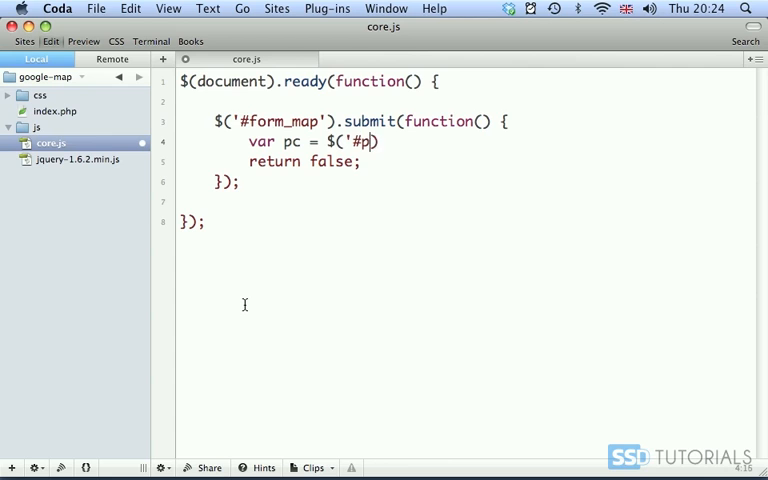
{"action": "type", "text": "ost_code'"}
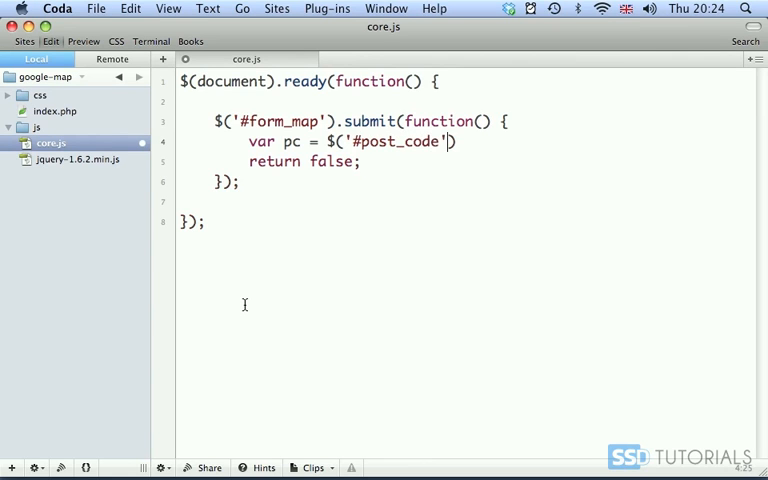
{"action": "type", "text": ")."}
{"action": "type", "text": "val()"}
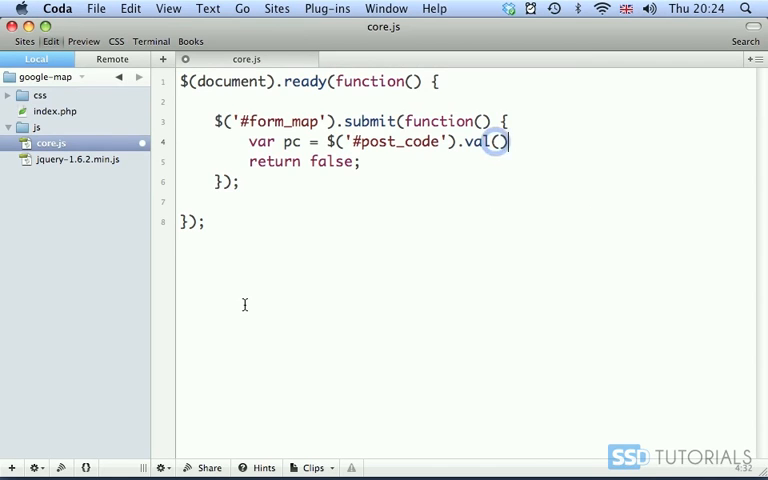
{"action": "type", "text": ";"}
{"action": "key", "text": "Return"}
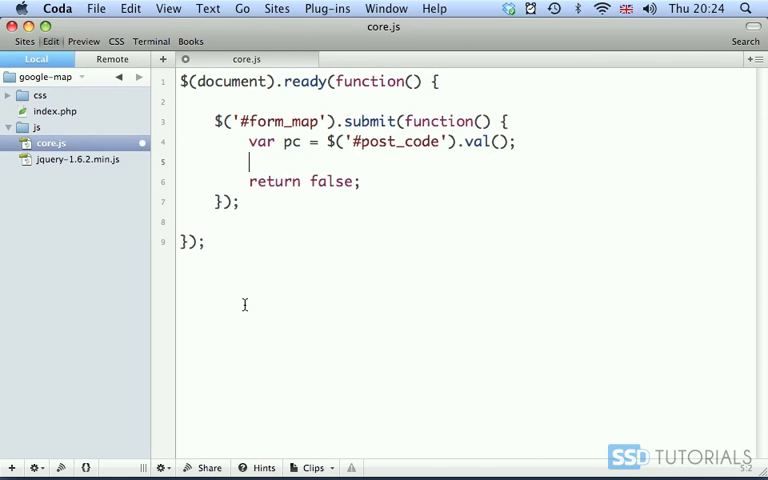
{"action": "type", "text": "if ()pc !="}
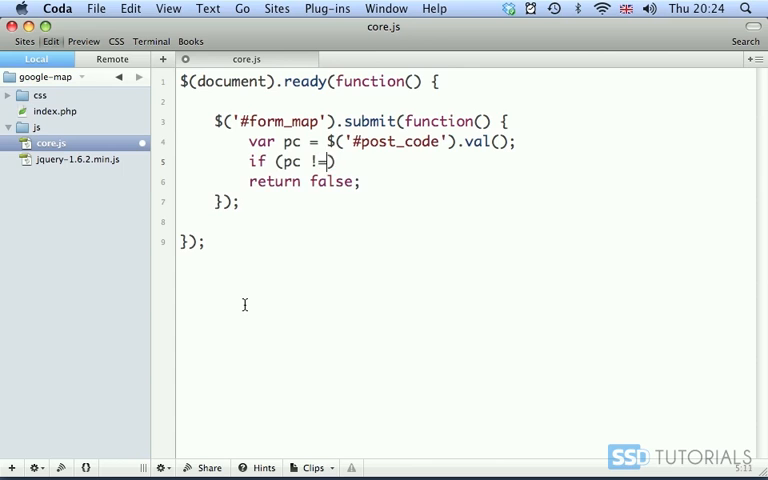
{"action": "type", "text": " ''"}
Step: Add an if block checking pc isn't empty and move onto its inner line
{"action": "key", "text": "Right"}
{"action": "type", "text": "{"}
{"action": "key", "text": "Return"}
{"action": "key", "text": "Return"}
{"action": "type", "text": "}"}
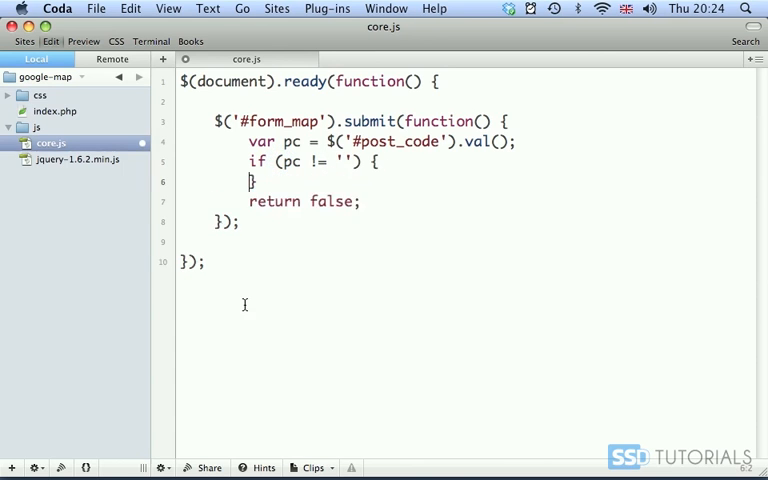
{"action": "key", "text": "Up"}
{"action": "key", "text": "Up"}
{"action": "key", "text": "Tab"}
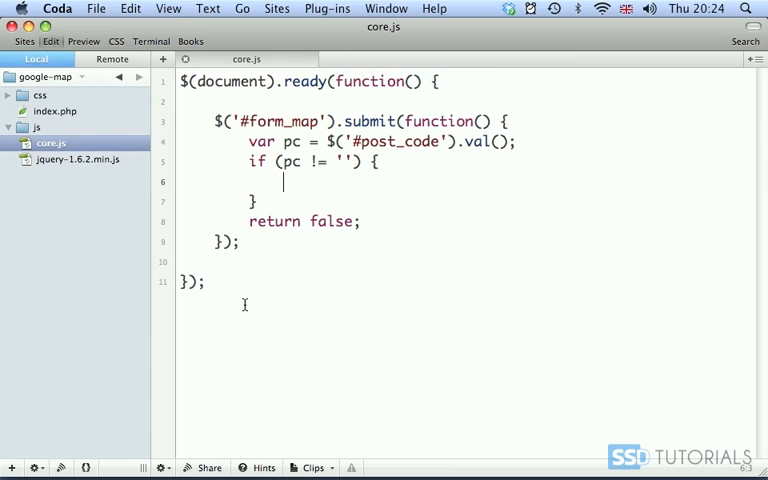
{"action": "type", "text": "$"}
{"action": "type", "text": ".getJSO"}
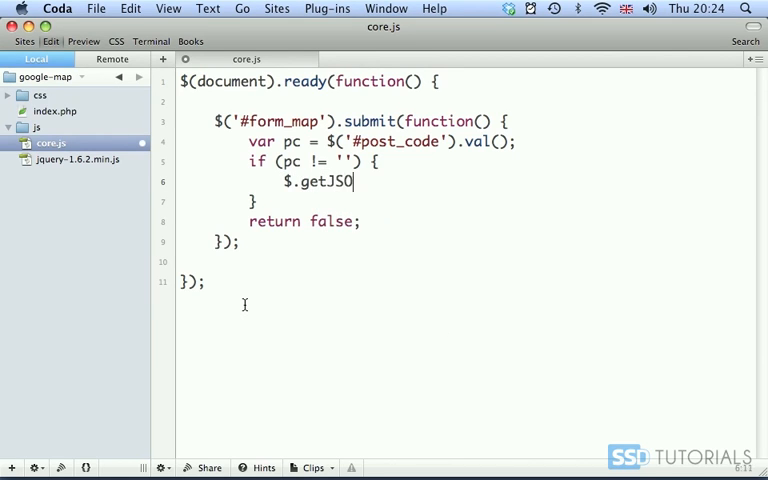
{"action": "type", "text": "N('"}
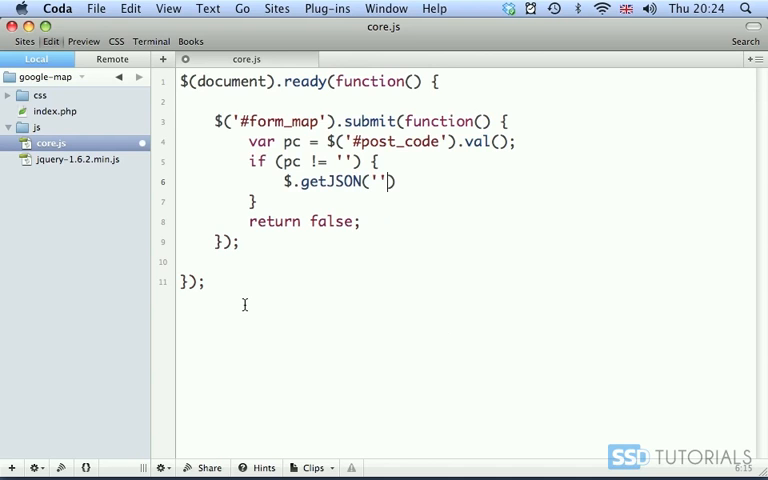
{"action": "type", "text": "/"}
{"action": "type", "text": "mod/"}
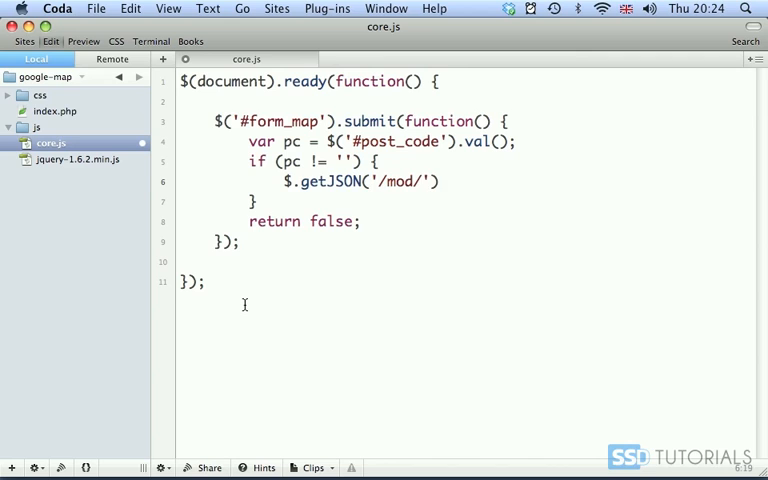
{"action": "type", "text": "gg.php?"}
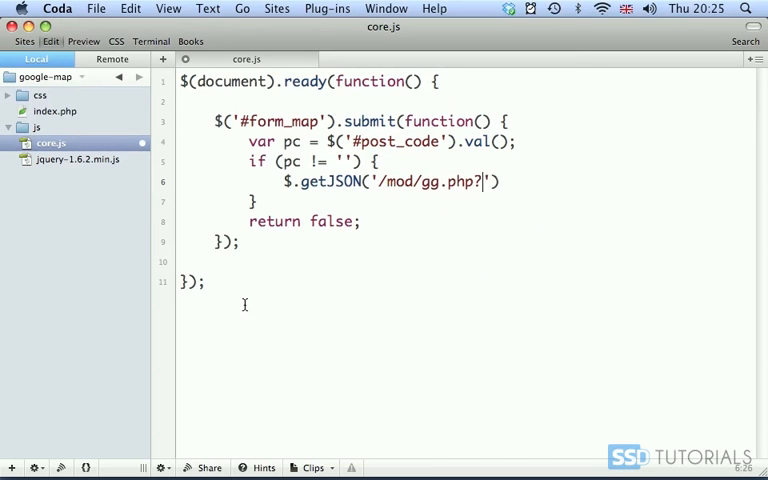
{"action": "type", "text": "pc="}
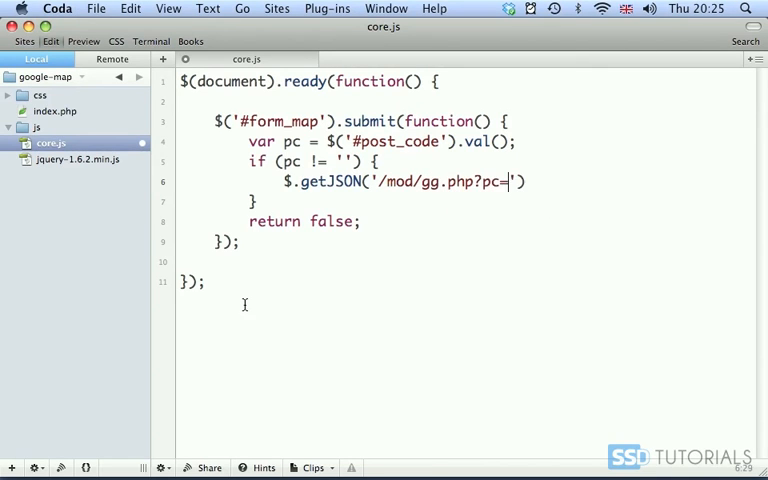
Step: Call $.getJSON('/mod/gg.php?pc='+pc, function(data)) inside the if block
{"action": "key", "text": "Right"}
{"action": "type", "text": "+"}
{"action": "type", "text": "pc"}
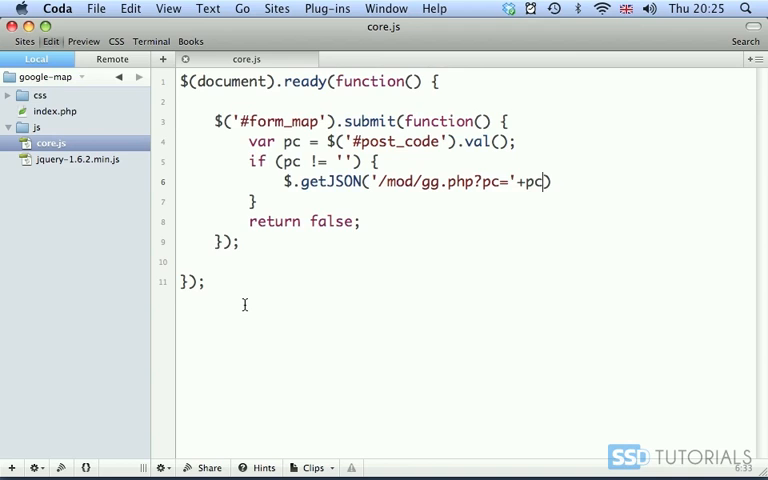
{"action": "type", "text": ", functi"}
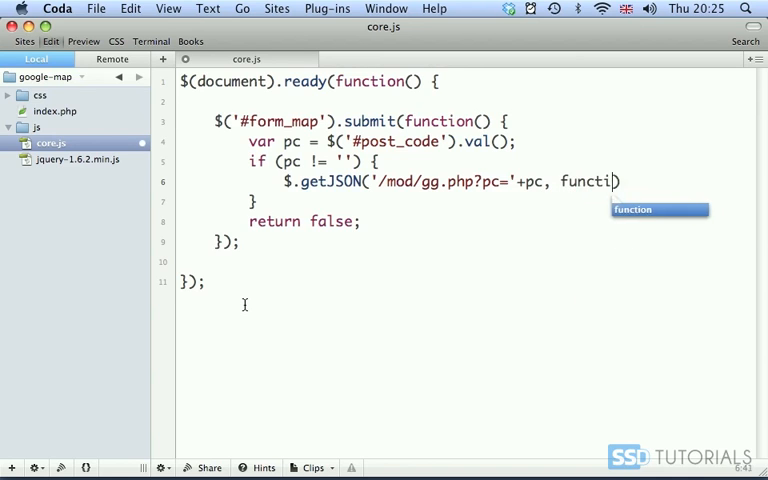
{"action": "type", "text": "on("}
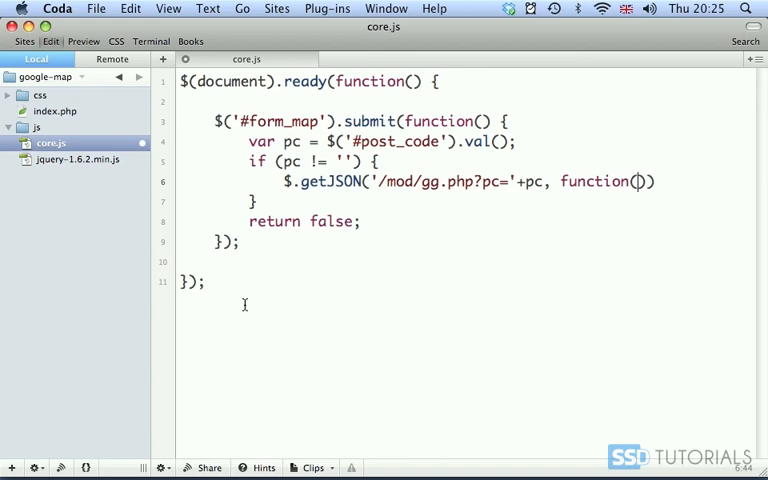
{"action": "type", "text": "data"}
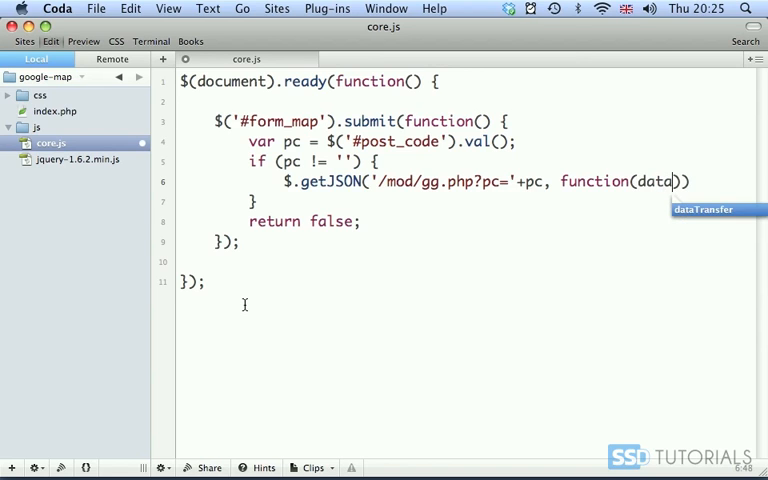
{"action": "key", "text": "Right"}
{"action": "type", "text": "{"}
Step: Open the callback body and write lat = data.results[0].geometry.location.lat; inside it
{"action": "key", "text": "Return"}
{"action": "type", "text": "}"}
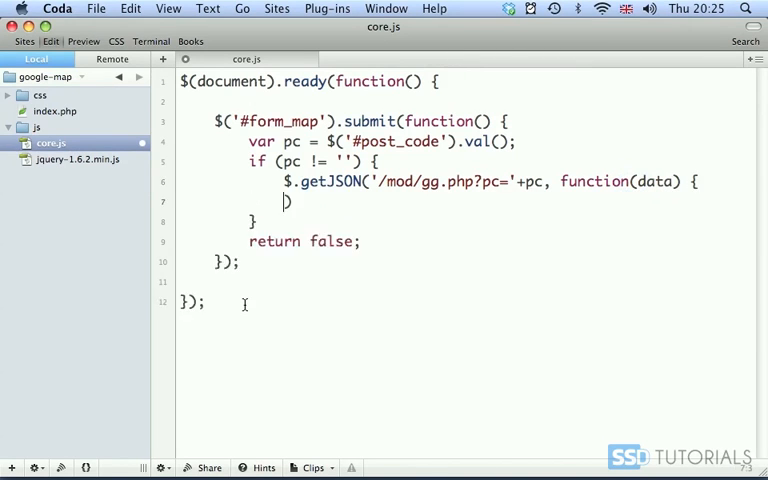
{"action": "key", "text": "Return"}
{"action": "type", "text": "});"}
{"action": "key", "text": "Up"}
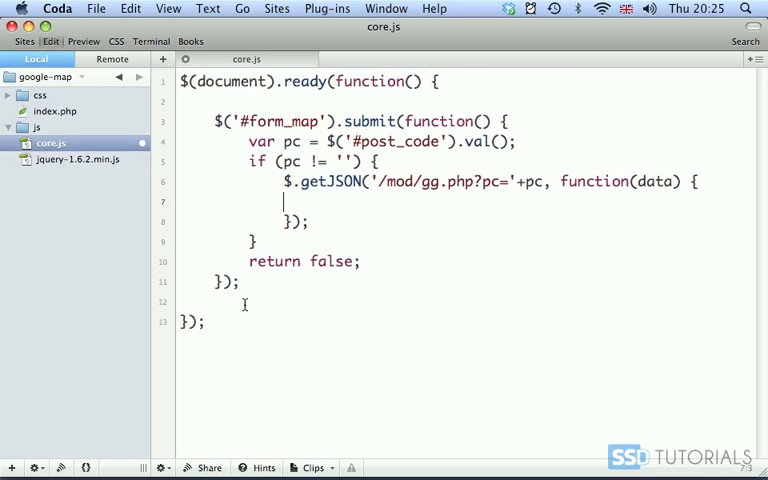
{"action": "key", "text": "Tab"}
{"action": "type", "text": "la"}
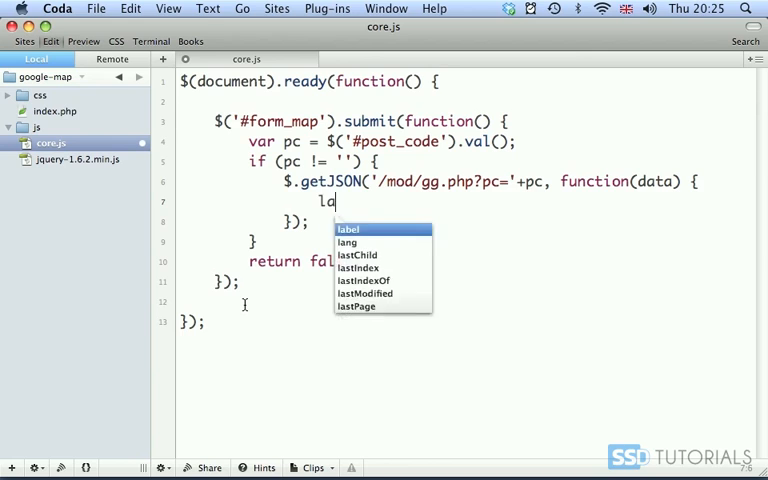
{"action": "type", "text": "t = "}
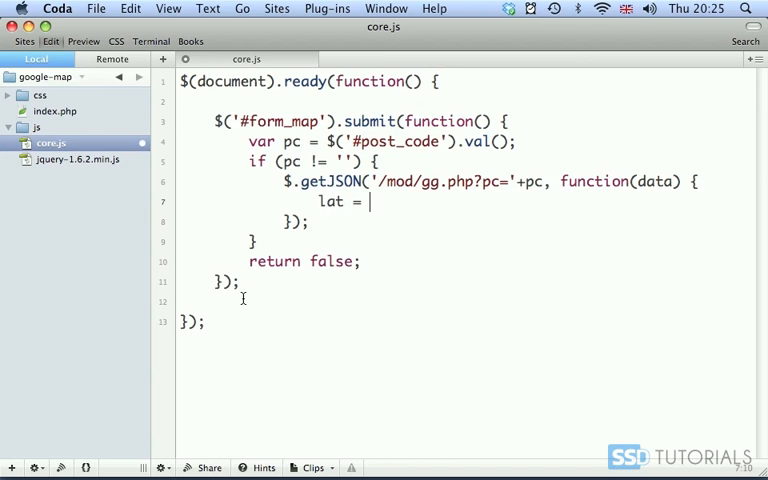
{"action": "type", "text": "dat"}
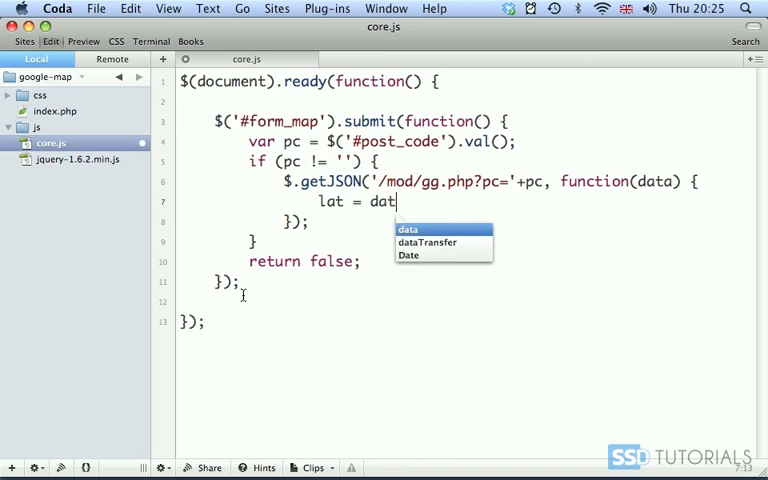
{"action": "type", "text": "a.results["}
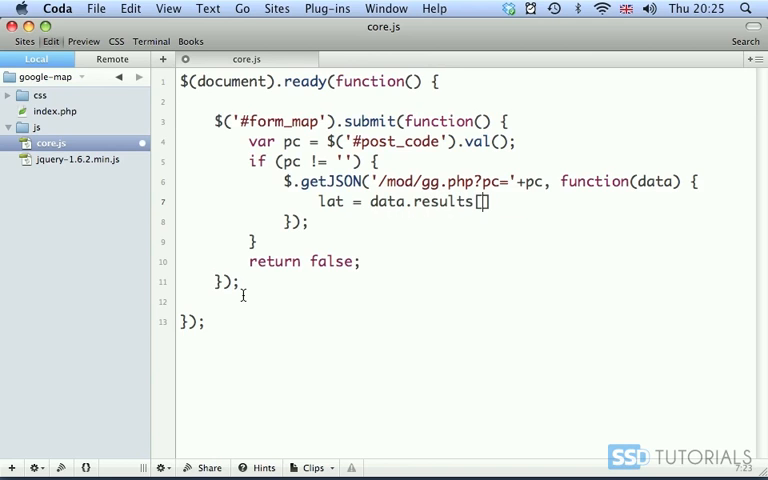
{"action": "type", "text": "0"}
{"action": "key", "text": "Right"}
{"action": "type", "text": "."}
{"action": "type", "text": "geome"}
{"action": "type", "text": "try.location."}
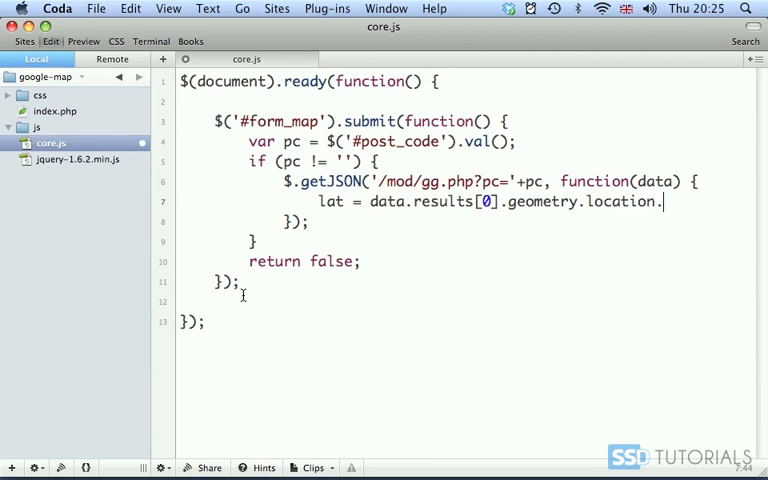
{"action": "type", "text": "lat;"}
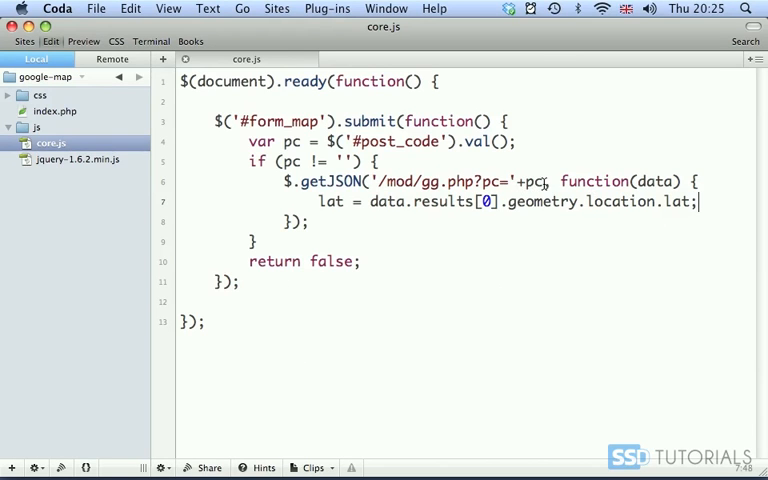
{"action": "left_click_drag", "start_coordinate": [544, 181], "coordinate": [384, 181]}
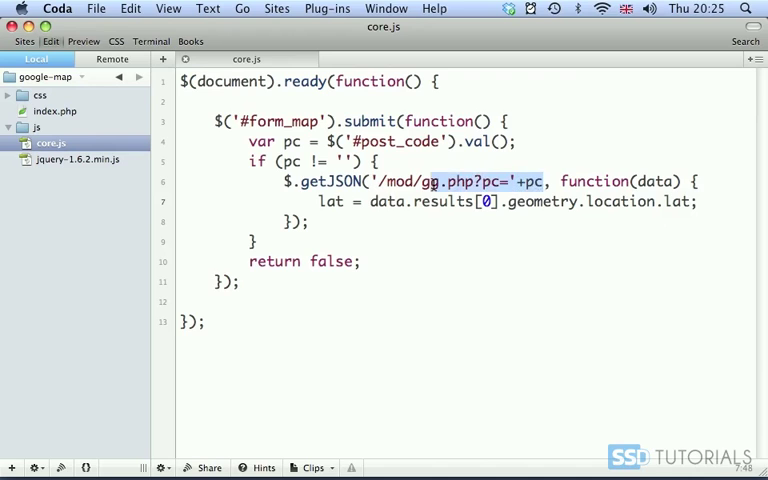
Step: Review the data path on the lat line and start a new line below it
{"action": "double_click", "coordinate": [655, 181]}
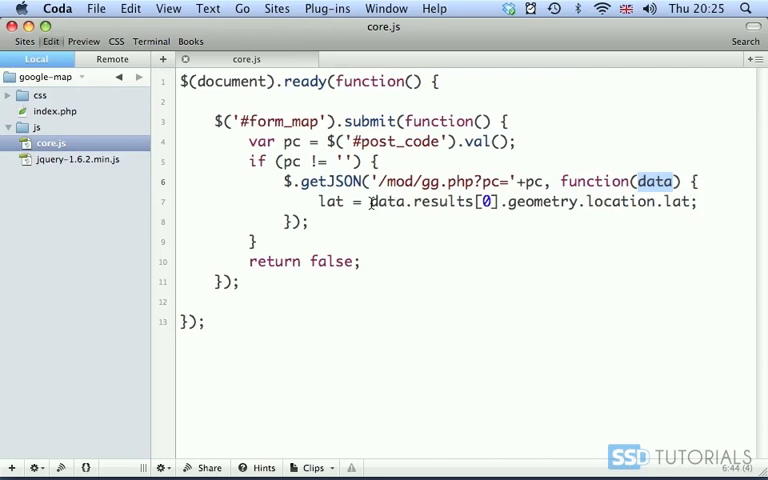
{"action": "left_click_drag", "start_coordinate": [370, 201], "coordinate": [694, 201]}
{"action": "left_click", "coordinate": [684, 201]}
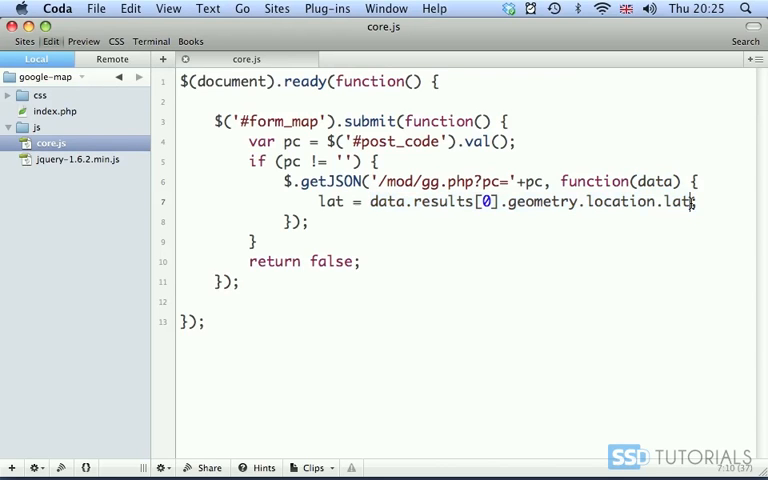
{"action": "double_click", "coordinate": [684, 201]}
{"action": "left_click_drag", "start_coordinate": [690, 201], "coordinate": [370, 202]}
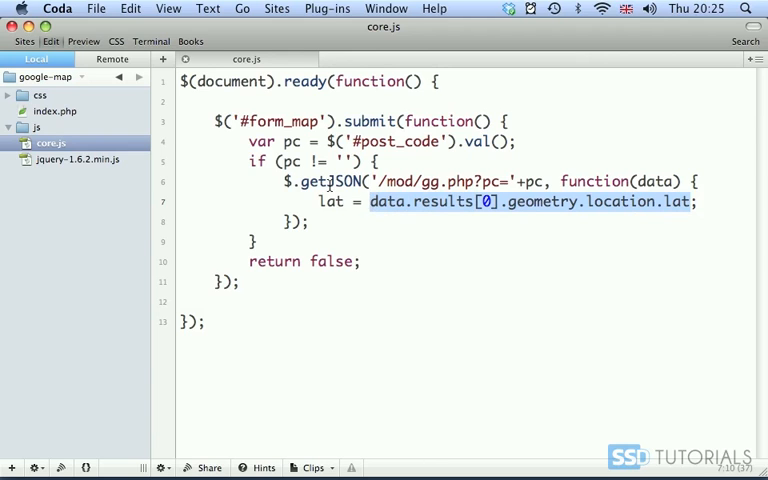
{"action": "left_click", "coordinate": [709, 211]}
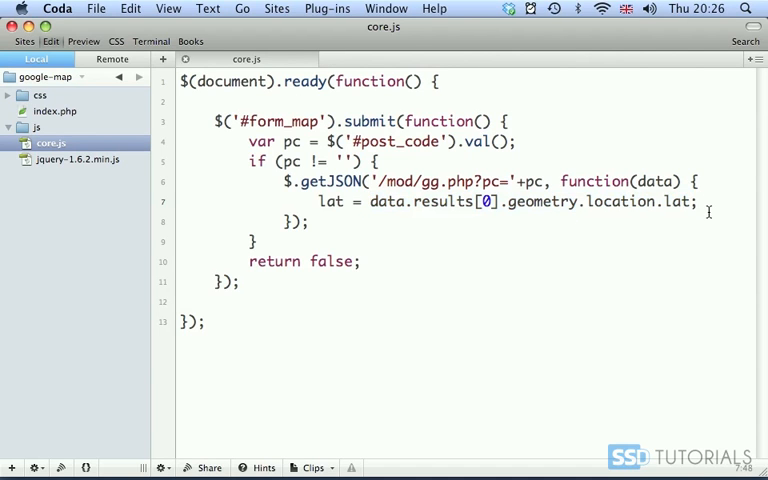
{"action": "key", "text": "Return"}
Step: Duplicate the lat line as long = data.results[0].geometry.location.lng;
{"action": "left_click_drag", "start_coordinate": [697, 202], "coordinate": [320, 202]}
{"action": "key", "text": "super+c"}
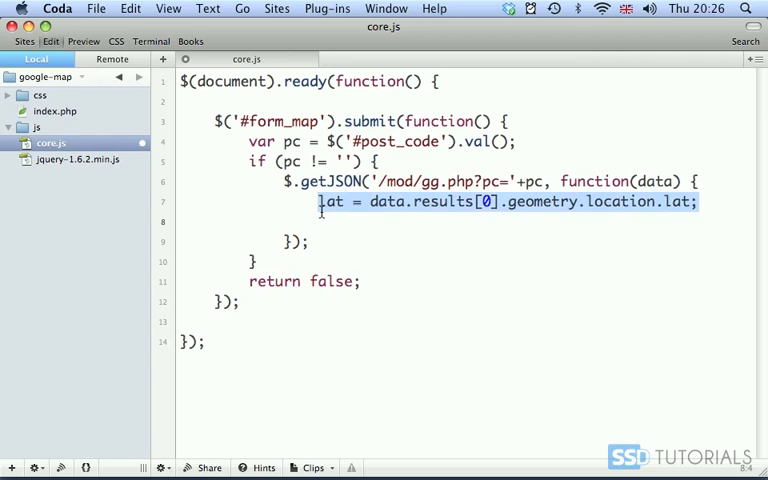
{"action": "left_click", "coordinate": [325, 221]}
{"action": "key", "text": "super+v"}
{"action": "double_click", "coordinate": [330, 221]}
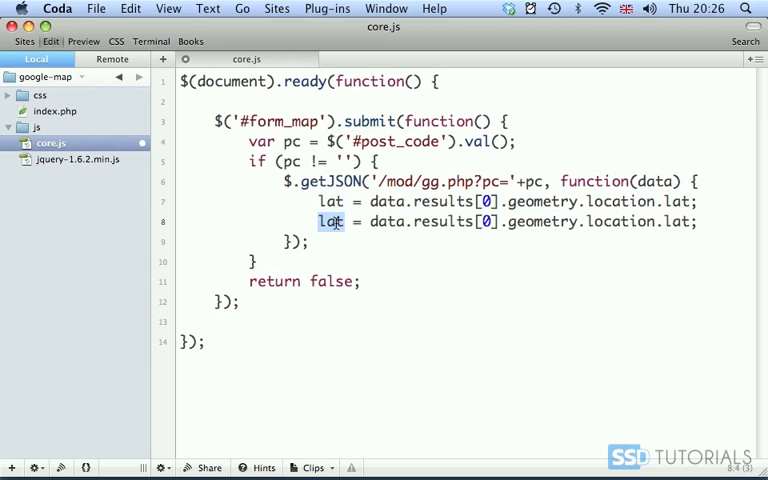
{"action": "type", "text": "logn"}
{"action": "key", "text": "BackSpace"}
{"action": "key", "text": "BackSpace"}
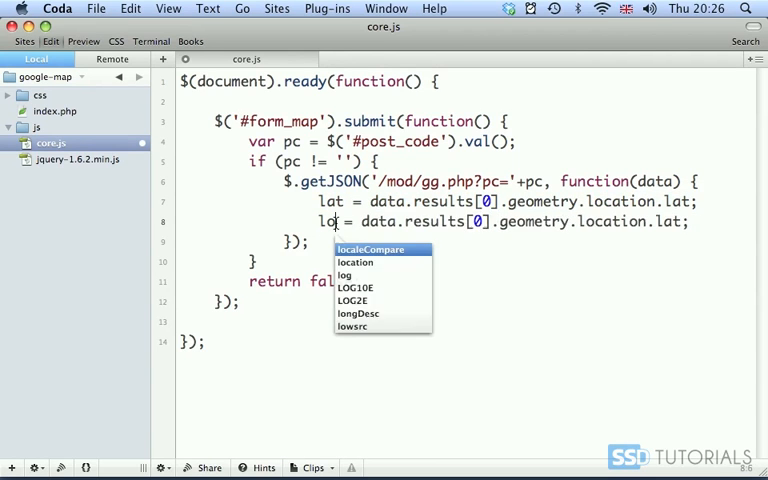
{"action": "type", "text": "ng"}
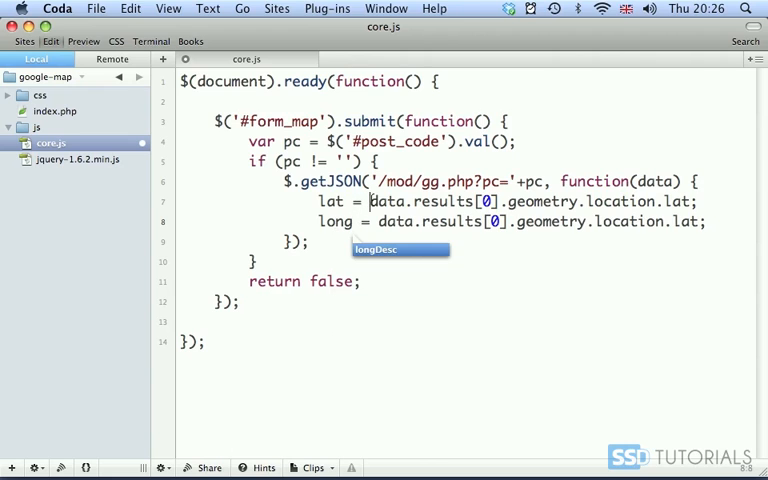
{"action": "key", "text": "Escape"}
{"action": "double_click", "coordinate": [684, 221]}
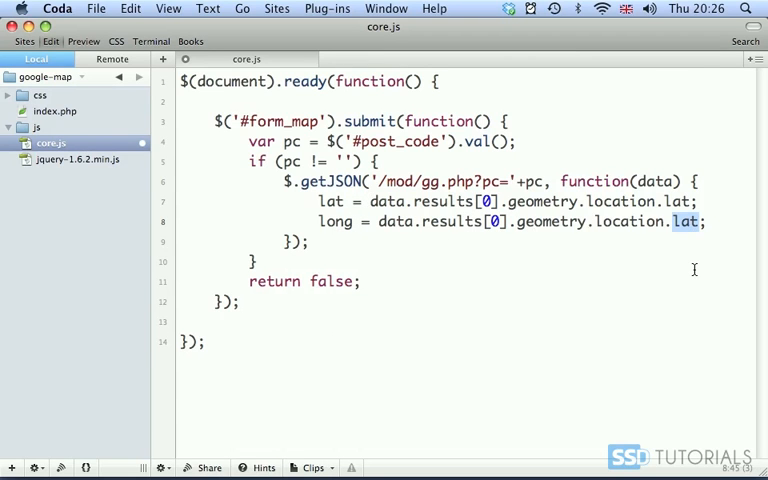
{"action": "type", "text": "lng"}
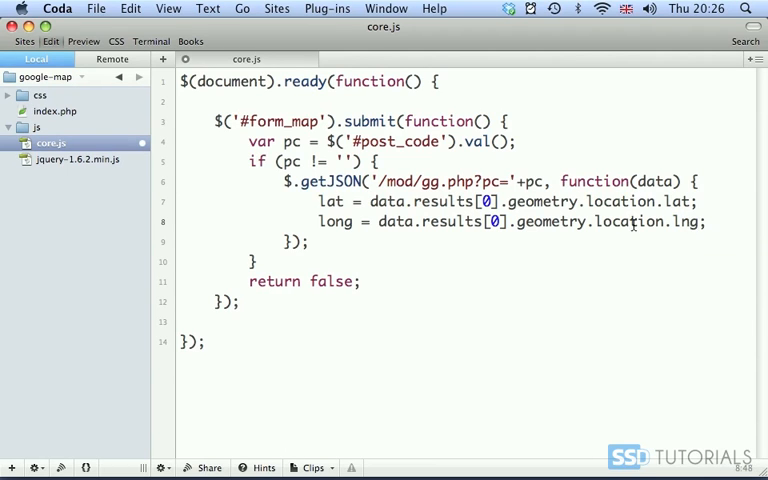
{"action": "left_click", "coordinate": [710, 224]}
Step: Add $('#result').html(lat+'<br />'+long); to write both values into #result
{"action": "key", "text": "Return"}
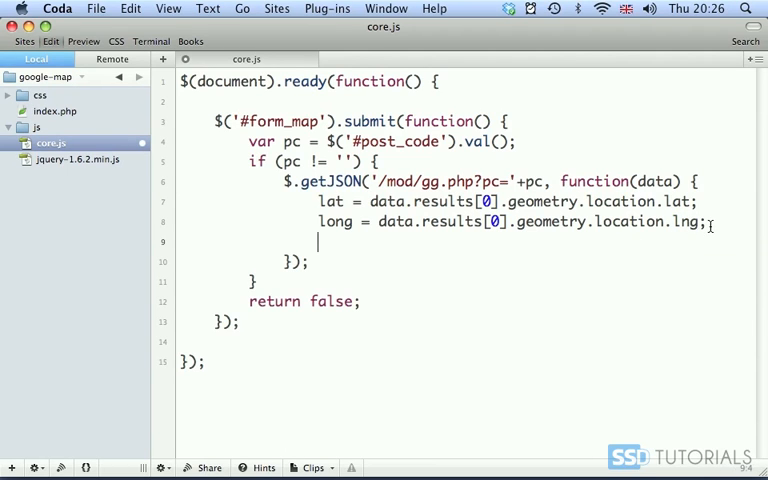
{"action": "type", "text": "$()"}
{"action": "type", "text": "'"}
{"action": "type", "text": "#"}
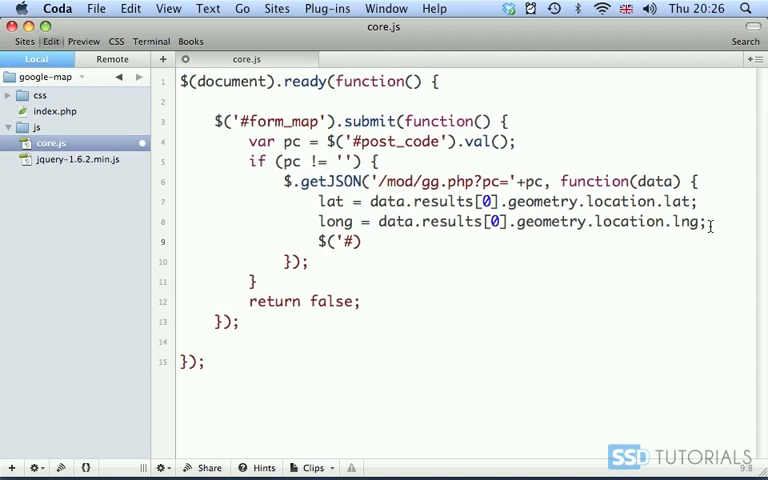
{"action": "type", "text": "result'"}
{"action": "key", "text": "Right"}
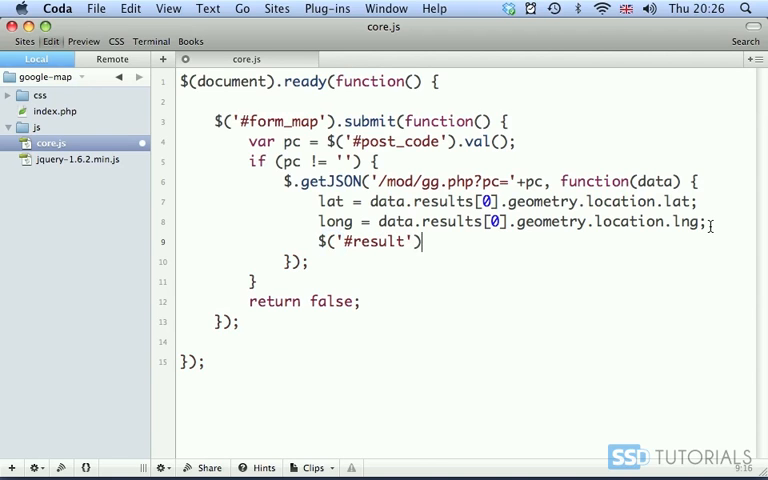
{"action": "type", "text": ".html()"}
{"action": "key", "text": "Left"}
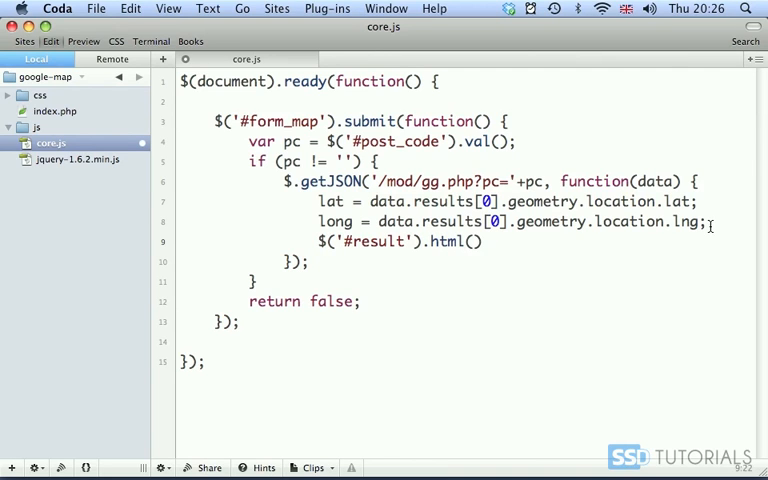
{"action": "type", "text": "lat+"}
{"action": "type", "text": "'<"}
{"action": "type", "text": "br />'"}
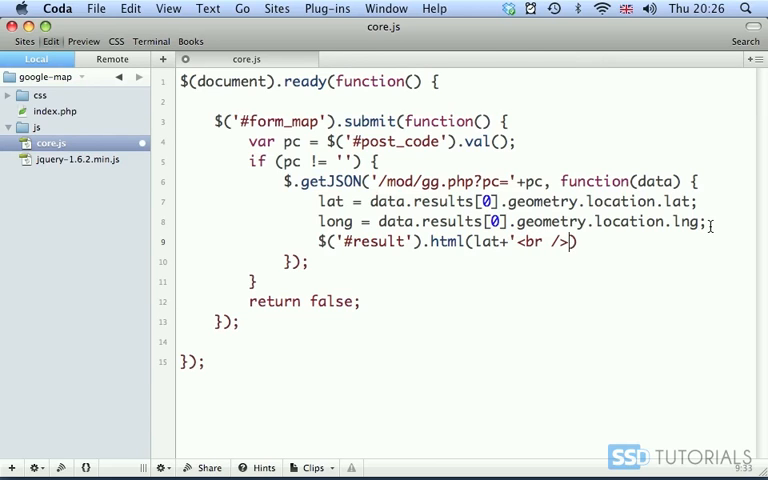
{"action": "type", "text": "+lo"}
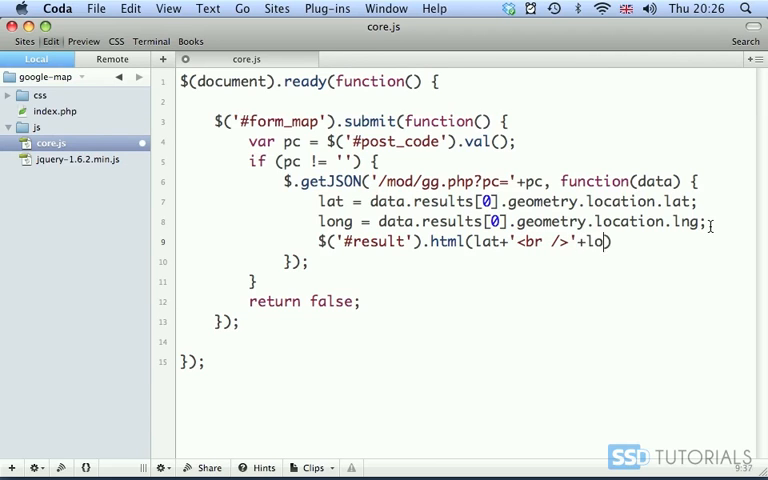
{"action": "type", "text": "ng);"}
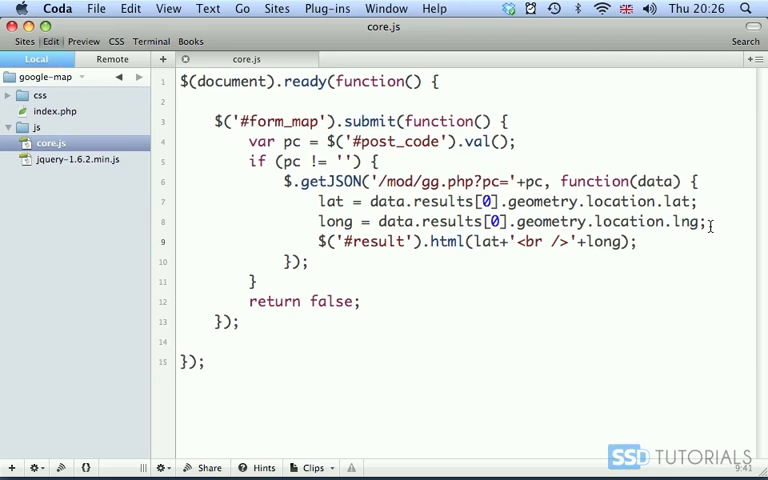
{"action": "key", "text": "Return"}
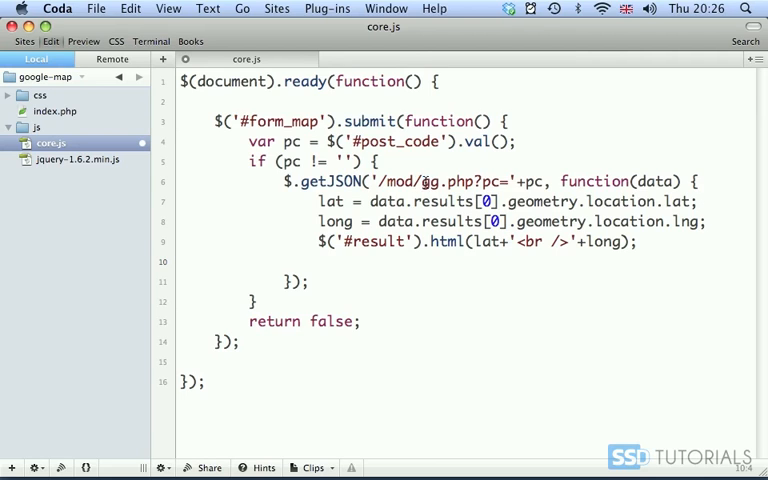
{"action": "left_click_drag", "start_coordinate": [421, 181], "coordinate": [470, 181]}
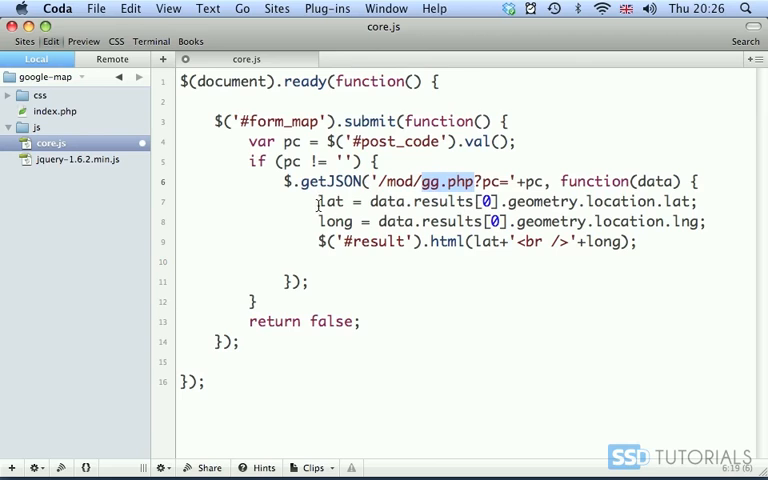
{"action": "double_click", "coordinate": [656, 181]}
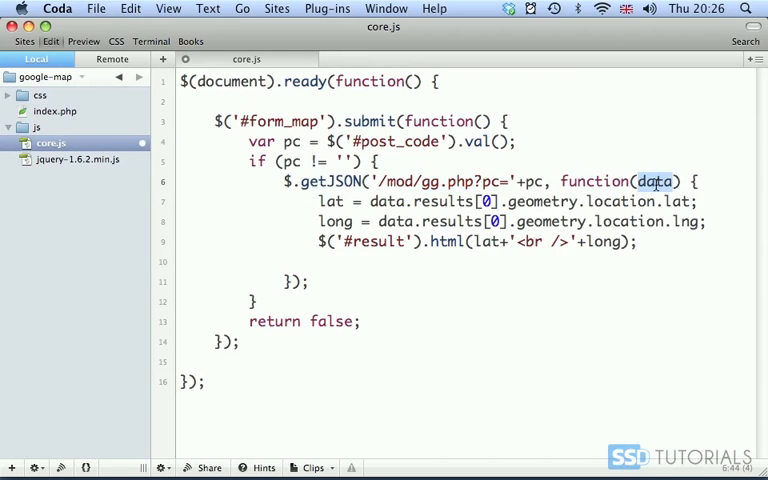
{"action": "left_click_drag", "start_coordinate": [546, 181], "coordinate": [372, 181]}
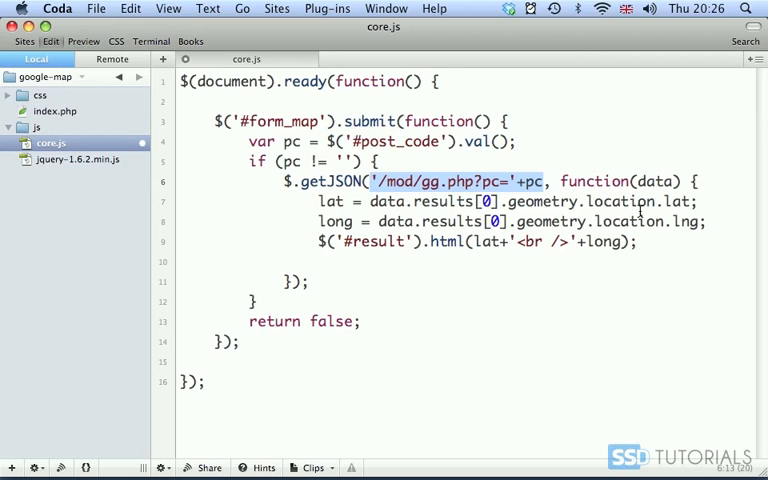
{"action": "left_click", "coordinate": [694, 201]}
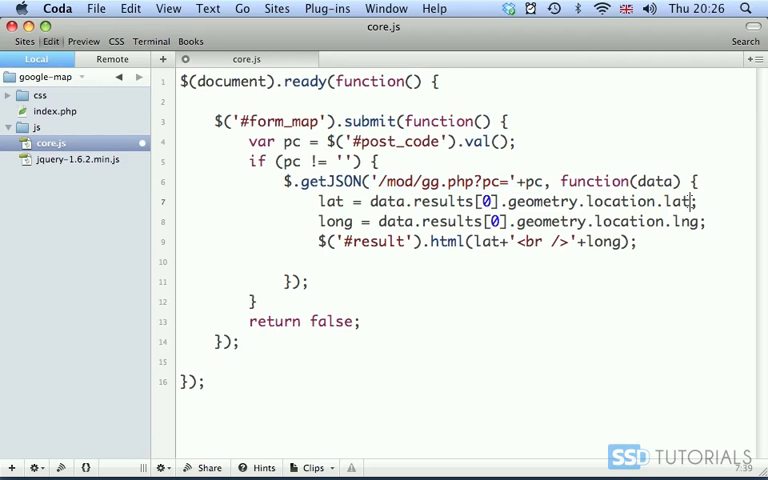
{"action": "mouse_move", "coordinate": [694, 201]}
{"action": "left_mouse_down"}
{"action": "mouse_move", "coordinate": [370, 201]}
{"action": "mouse_move", "coordinate": [698, 221]}
{"action": "left_mouse_up"}
{"action": "left_click", "coordinate": [378, 221]}
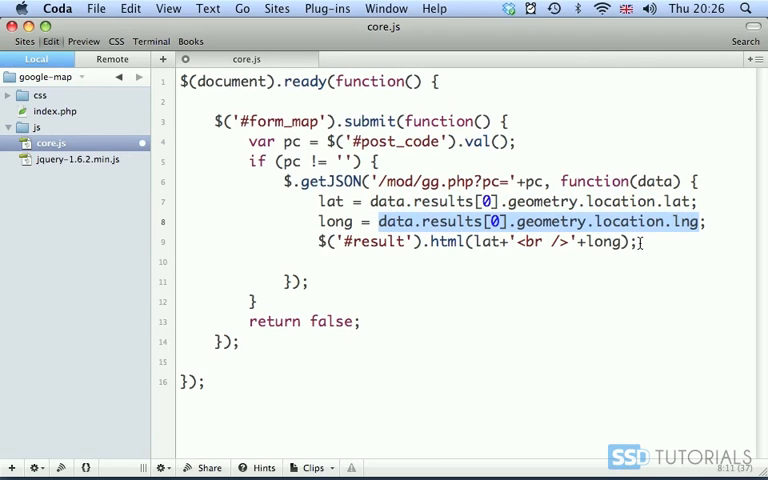
{"action": "left_click", "coordinate": [640, 243]}
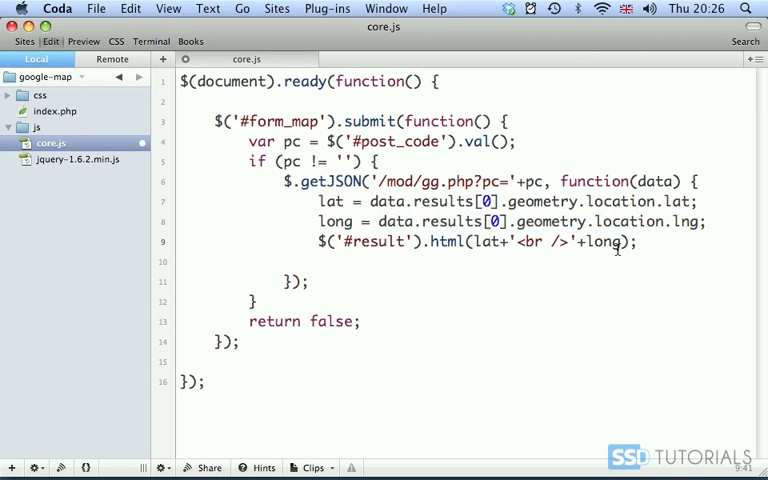